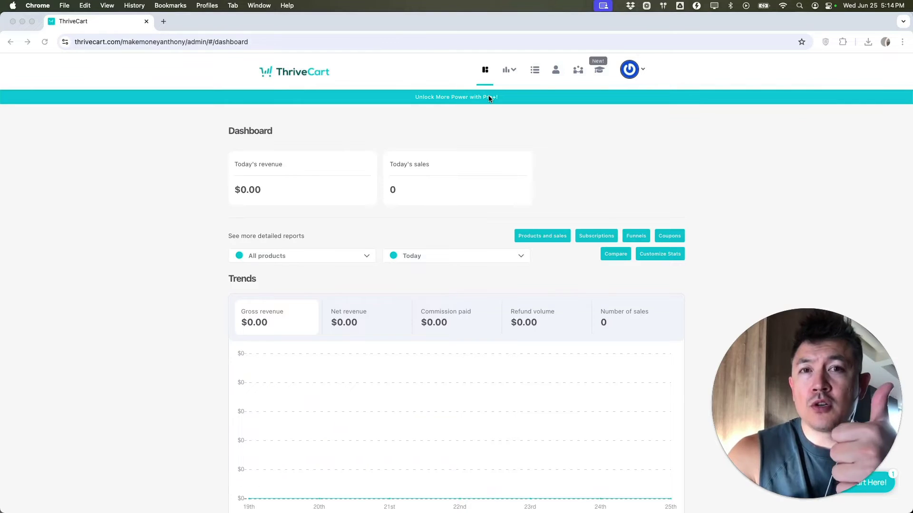
# Create a new ThriveCart Learn project named CHINESE LANGUAGE COURSE.
pyautogui.click(600, 69)
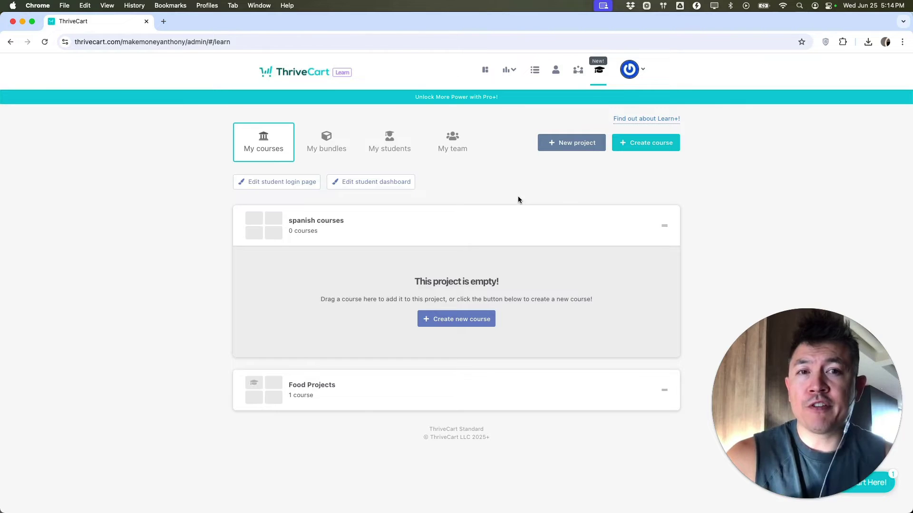
pyautogui.click(570, 143)
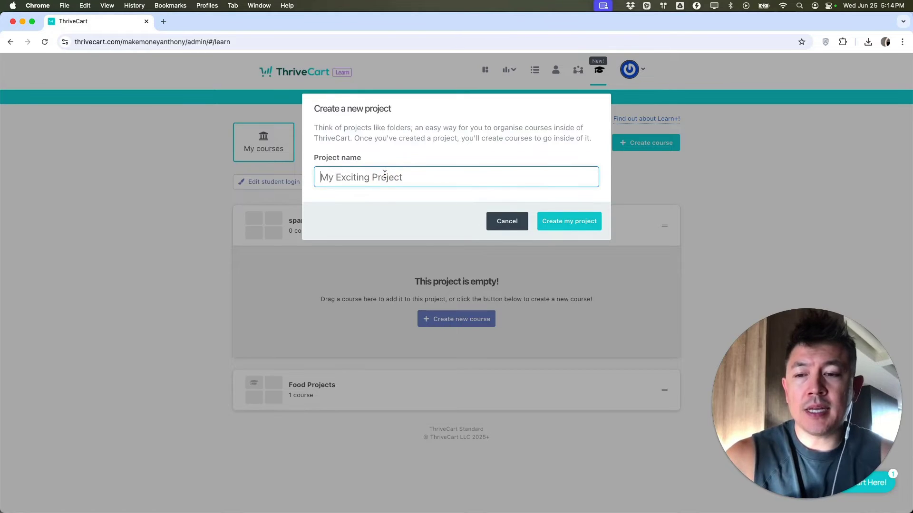
pyautogui.write('CHINESE LANGUAGE COURSE')
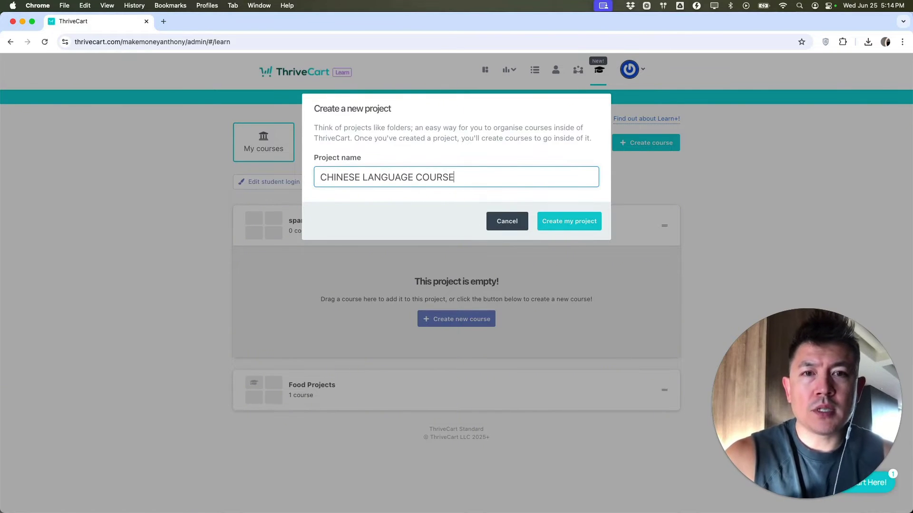
pyautogui.click(570, 222)
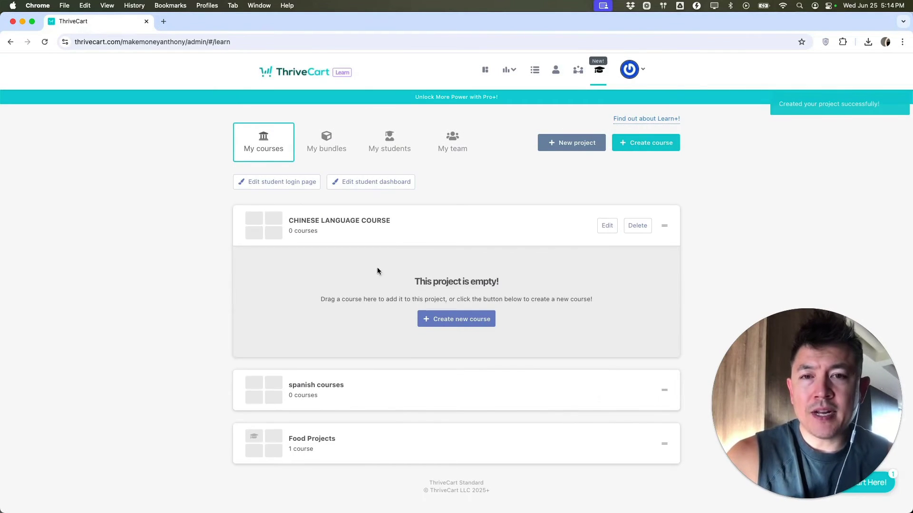
# Create the course BEGINNER CHINESE LANGUAGE in the new project, with author IT IS ME!, description NEW CHINESE COURSE and a support e-mail.
pyautogui.click(441, 330)
pyautogui.click(327, 148)
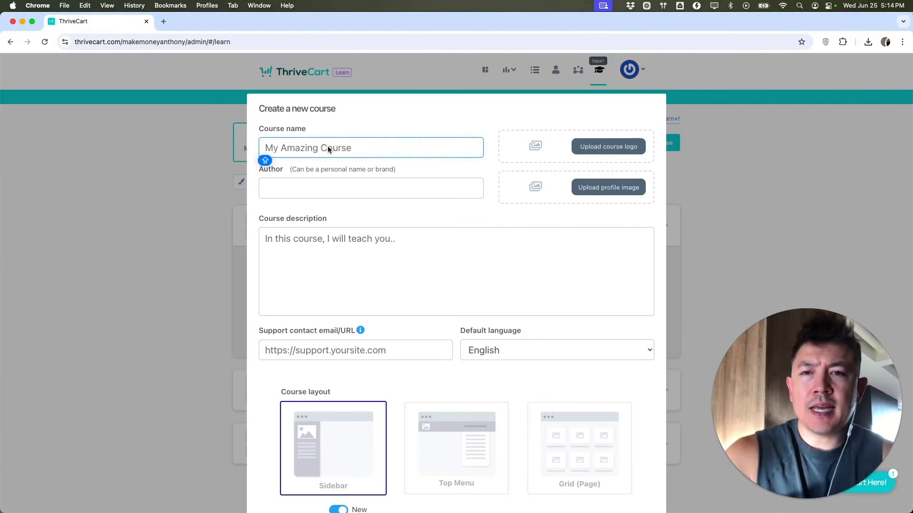
pyautogui.write('BEGINNER CHINESE LANGUAGE')
pyautogui.click(418, 169)
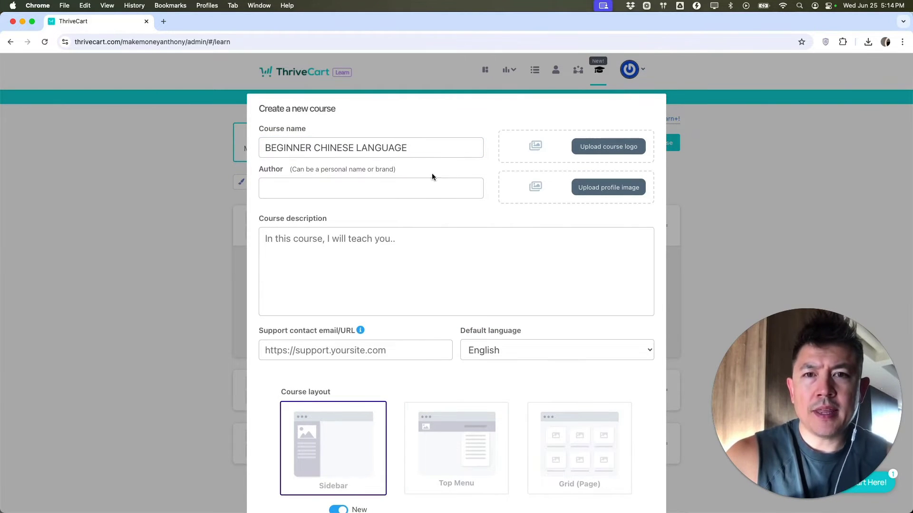
pyautogui.scroll(-5, 512, 232)
pyautogui.scroll(4, 513, 234)
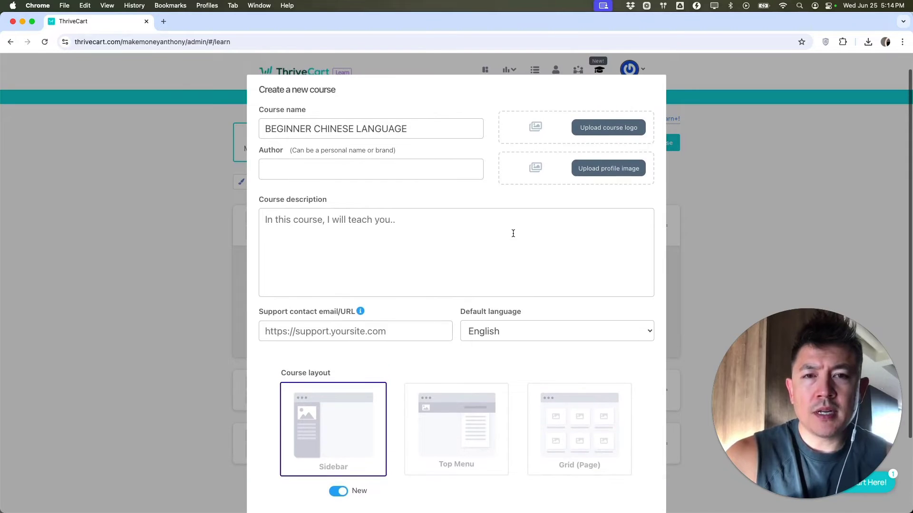
pyautogui.scroll(-3, 513, 233)
pyautogui.click(615, 454)
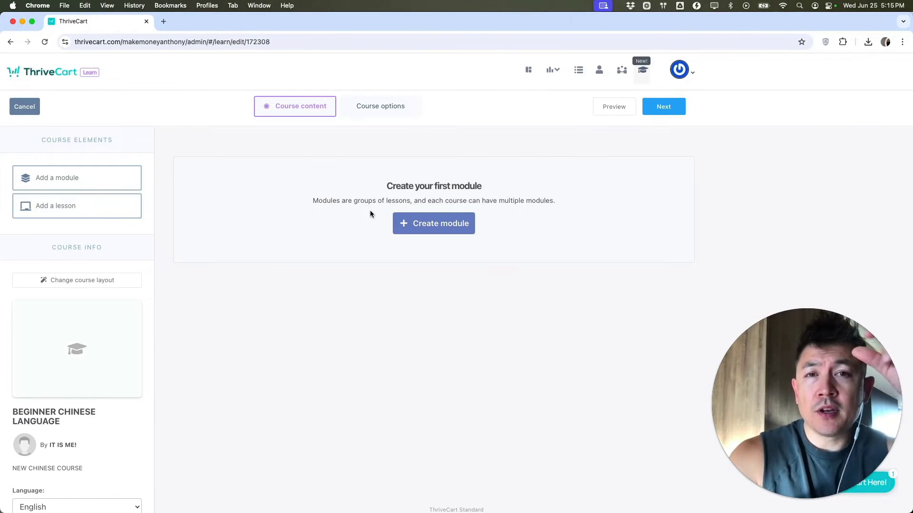
# Save the course without adding modules, keep its default options, and return to the course dashboard.
pyautogui.click(670, 115)
pyautogui.click(671, 114)
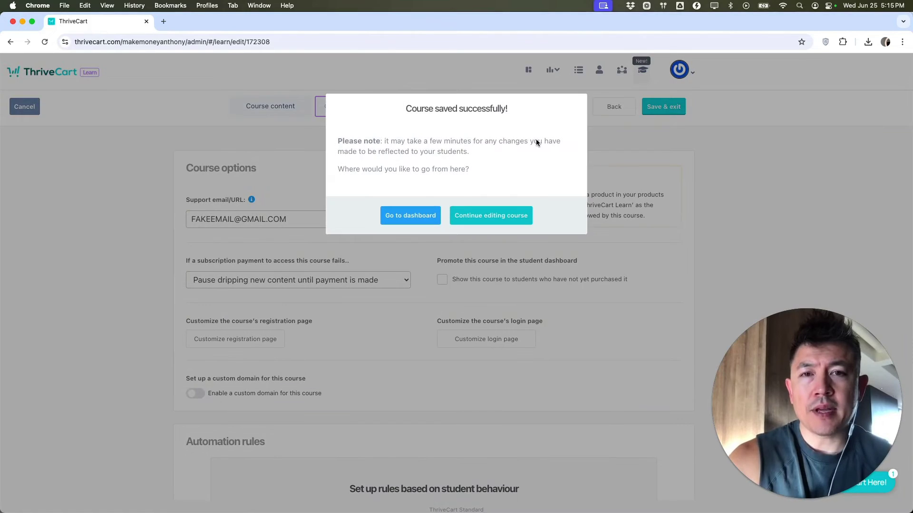
pyautogui.click(418, 217)
pyautogui.moveTo(369, 264)
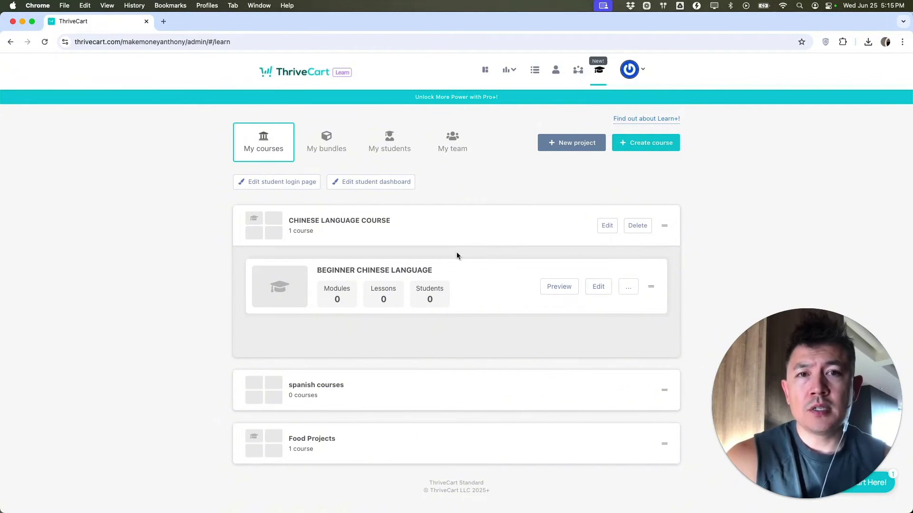
# Create a new digital product in the products area.
pyautogui.click(535, 72)
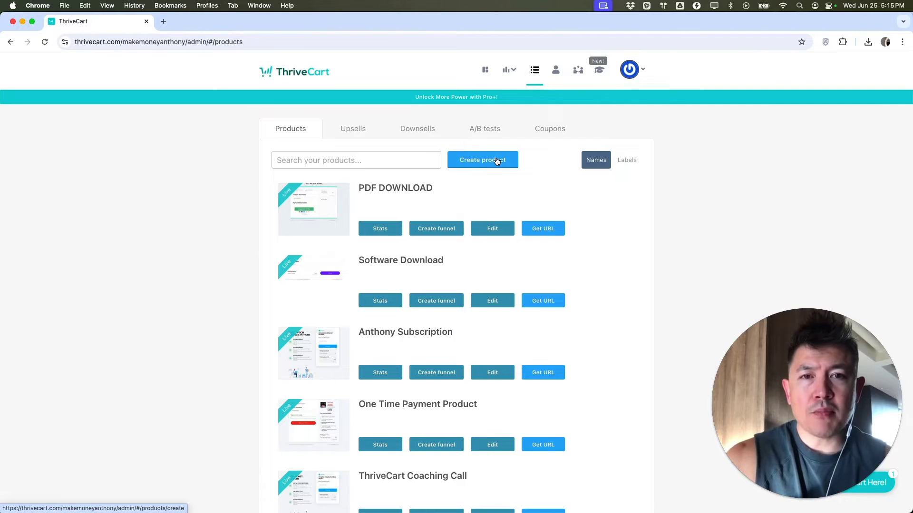
pyautogui.click(494, 157)
pyautogui.click(408, 145)
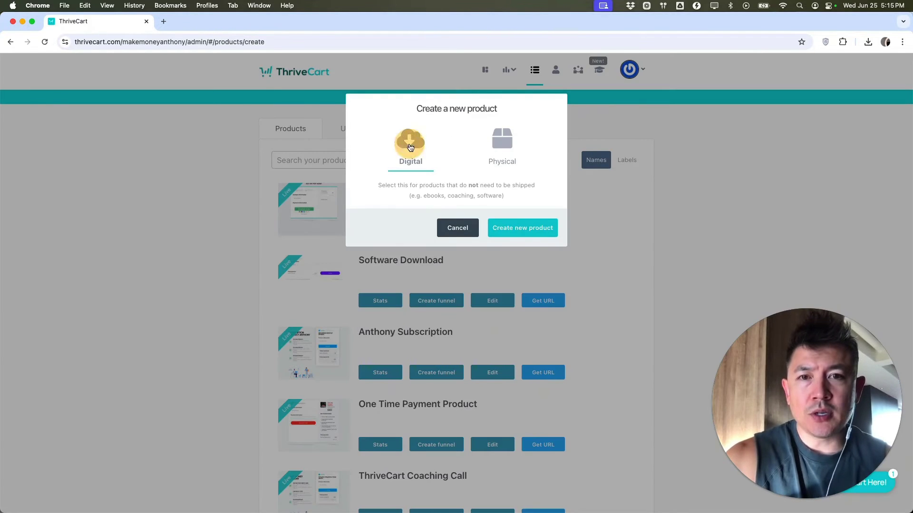
pyautogui.click(509, 231)
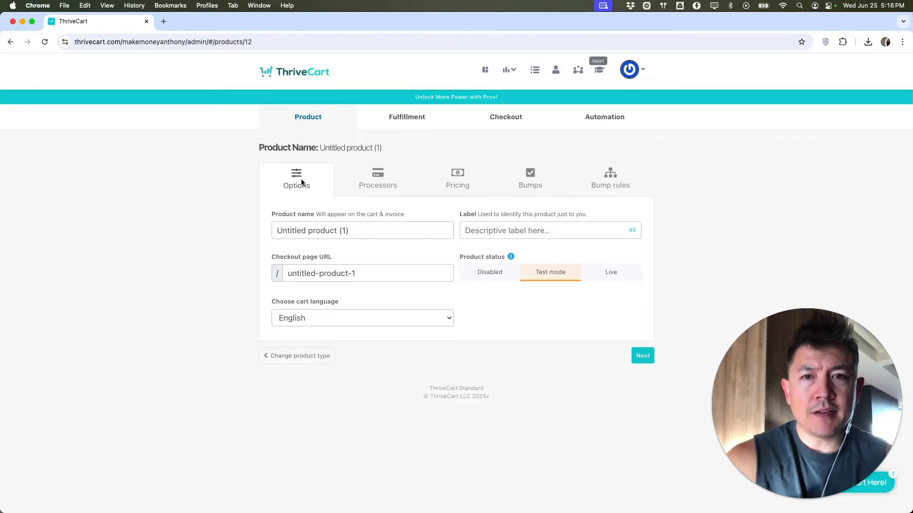
# Name the product CHINESE BEGINNER LANGUAGE and set its status to Live.
pyautogui.click(351, 179)
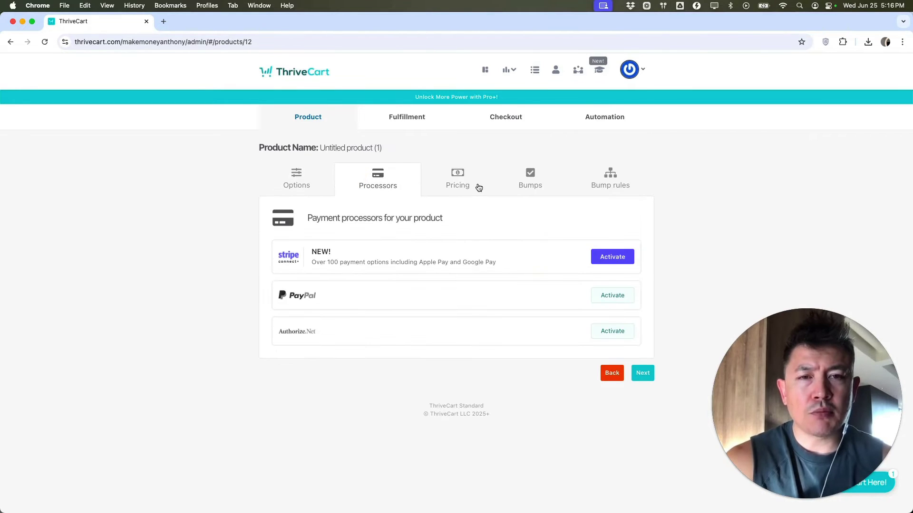
pyautogui.click(292, 179)
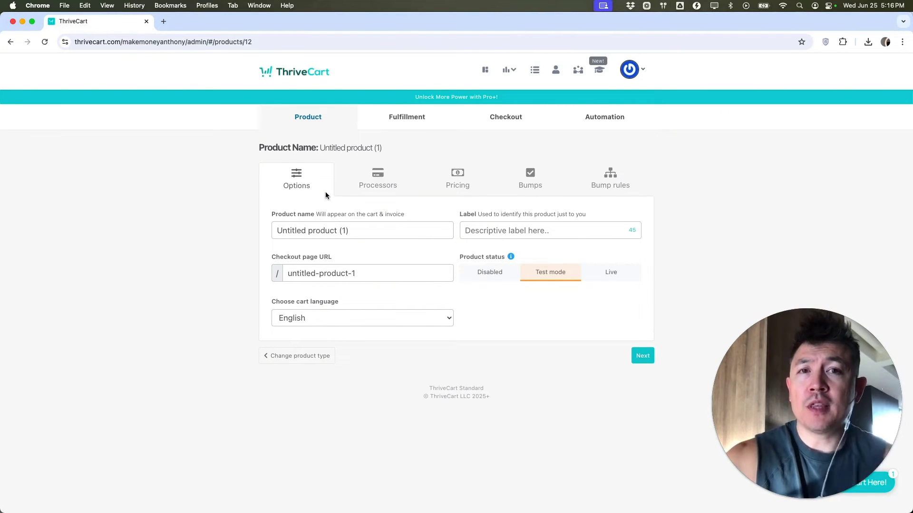
pyautogui.tripleClick(367, 230)
pyautogui.press('BackSpace')
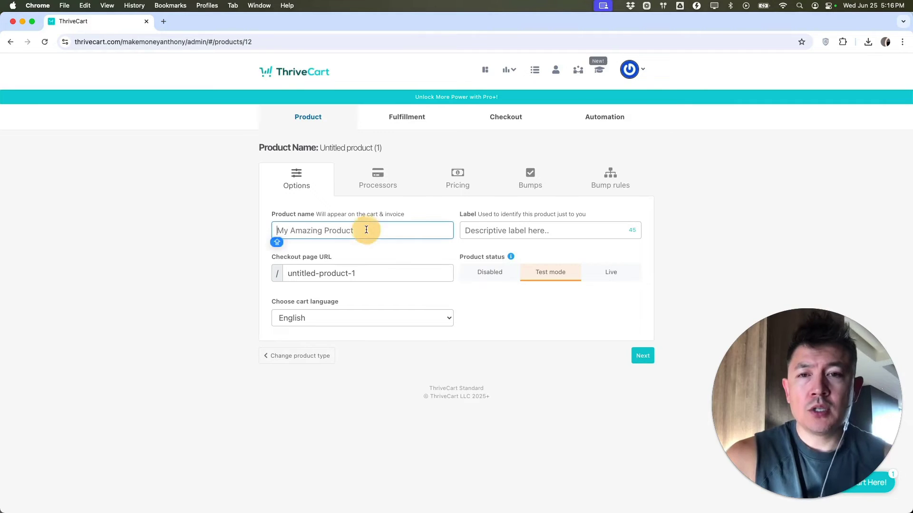
pyautogui.write('CHINESE BEGINNER LANGUAGE')
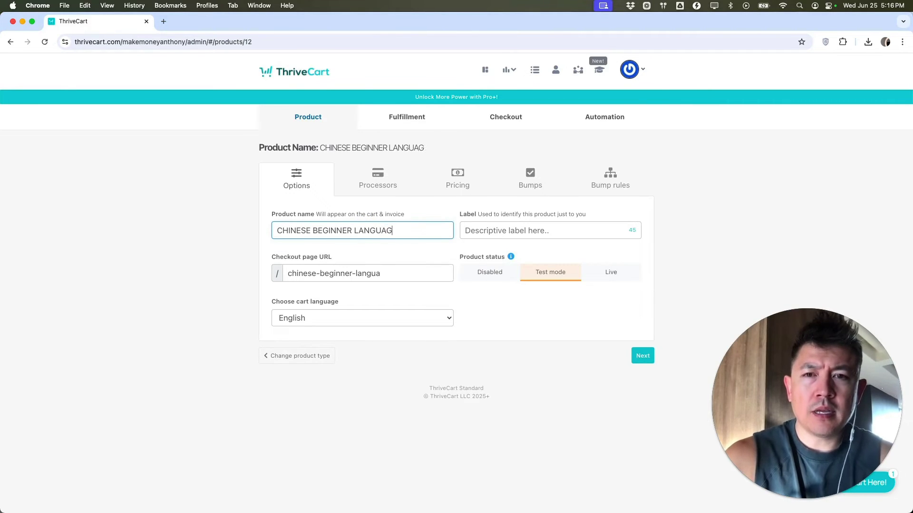
pyautogui.click(616, 275)
# Add a one-time fee pricing option of $500 to the product.
pyautogui.click(381, 180)
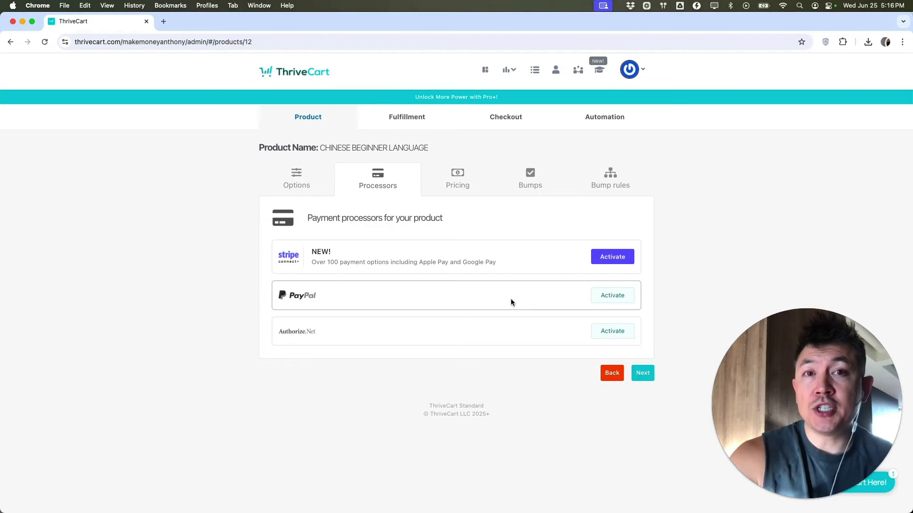
pyautogui.click(457, 180)
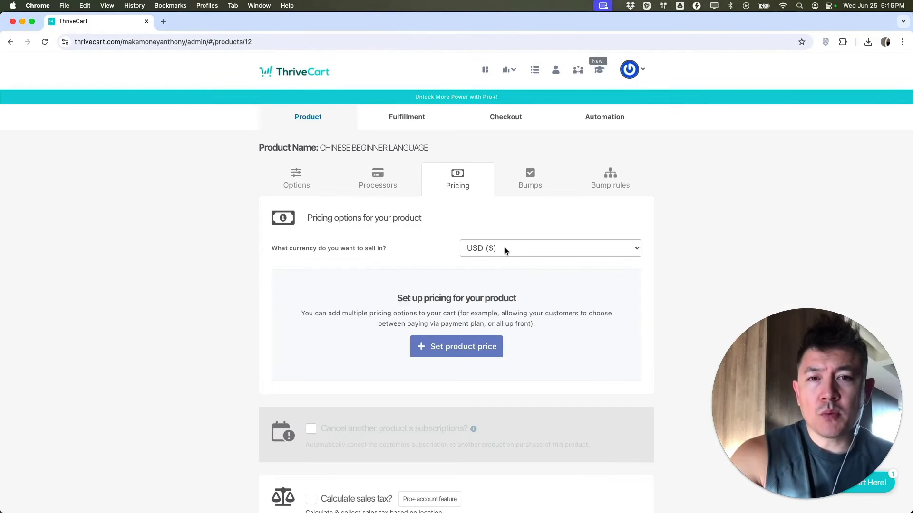
pyautogui.scroll(-3, 523, 280)
pyautogui.click(457, 285)
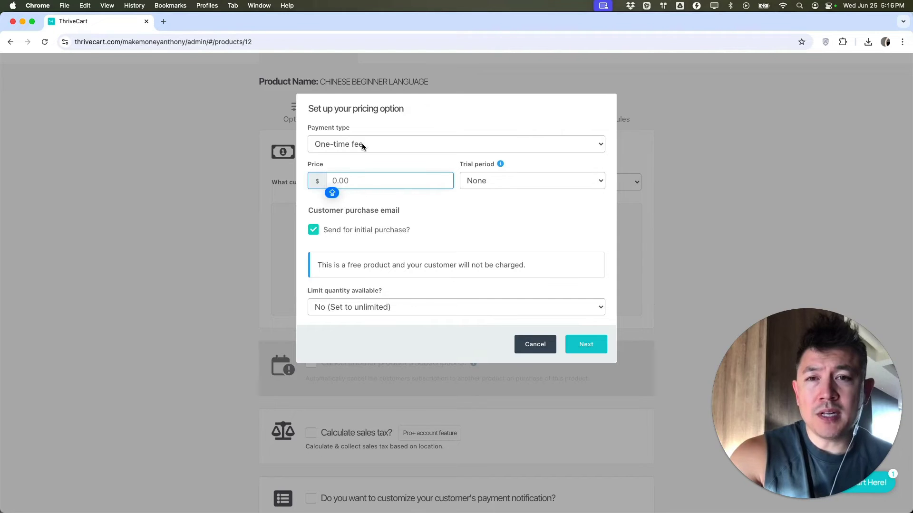
pyautogui.write('500')
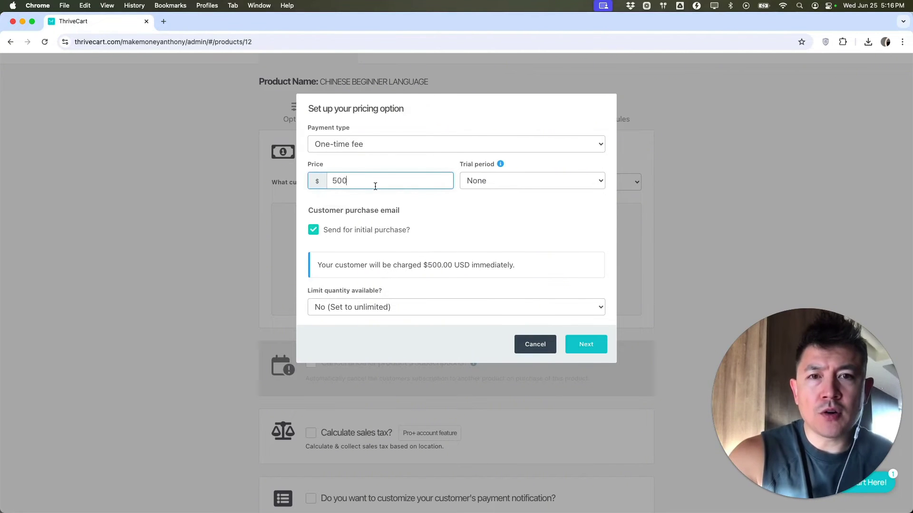
pyautogui.click(449, 204)
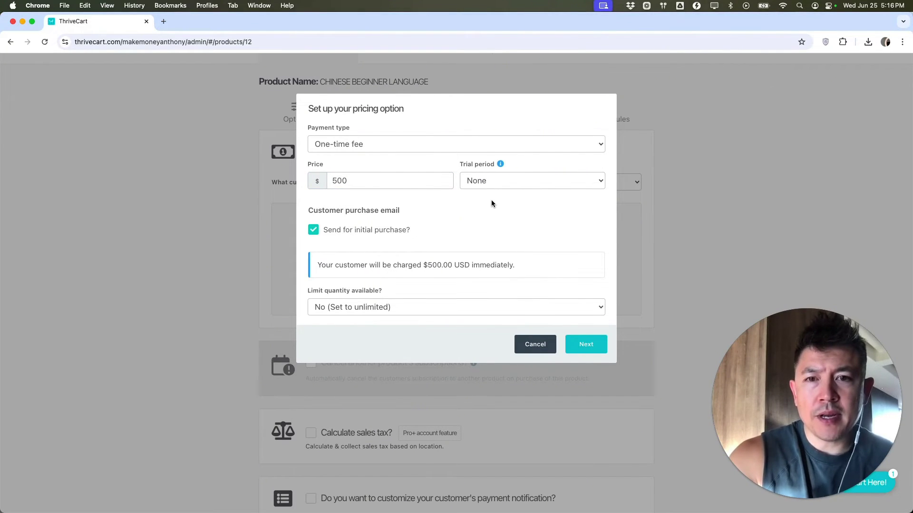
pyautogui.click(585, 345)
pyautogui.click(591, 233)
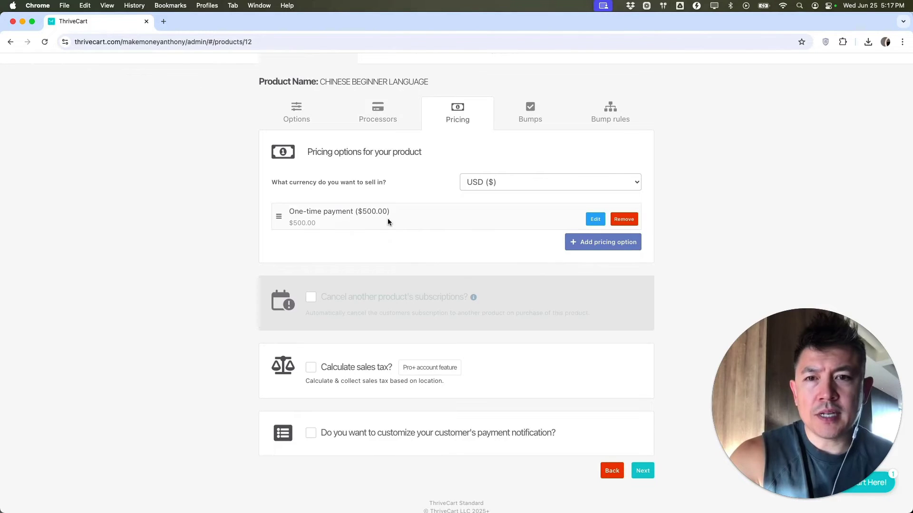
# Skip the bump offers and bump rules, and enter the support e-mail in the product's fulfillment settings.
pyautogui.click(520, 108)
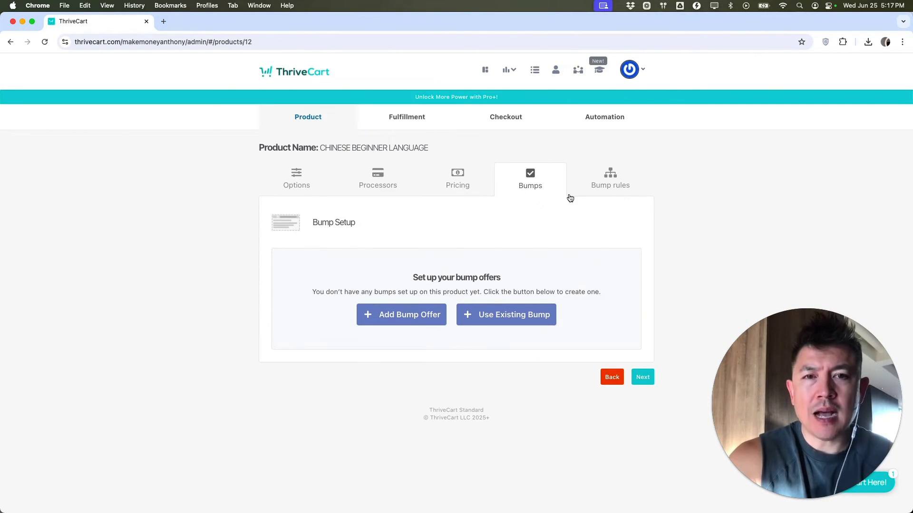
pyautogui.click(643, 378)
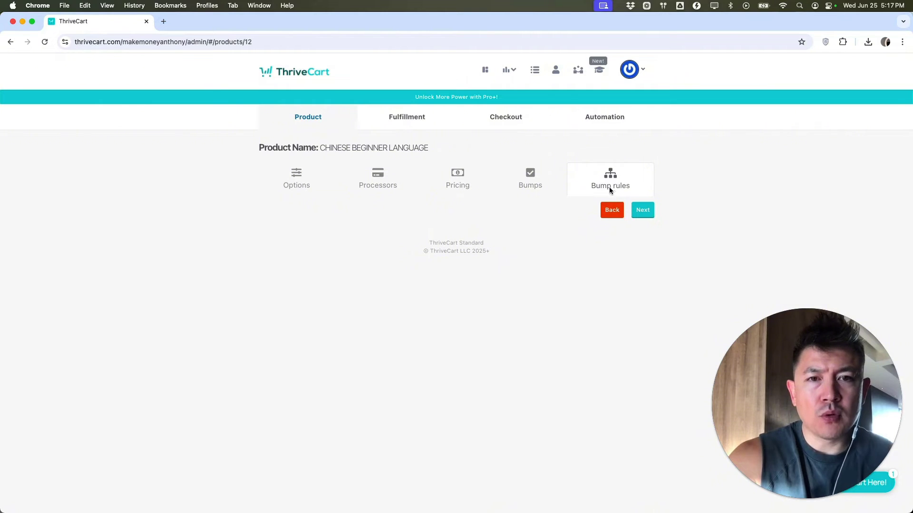
pyautogui.click(642, 210)
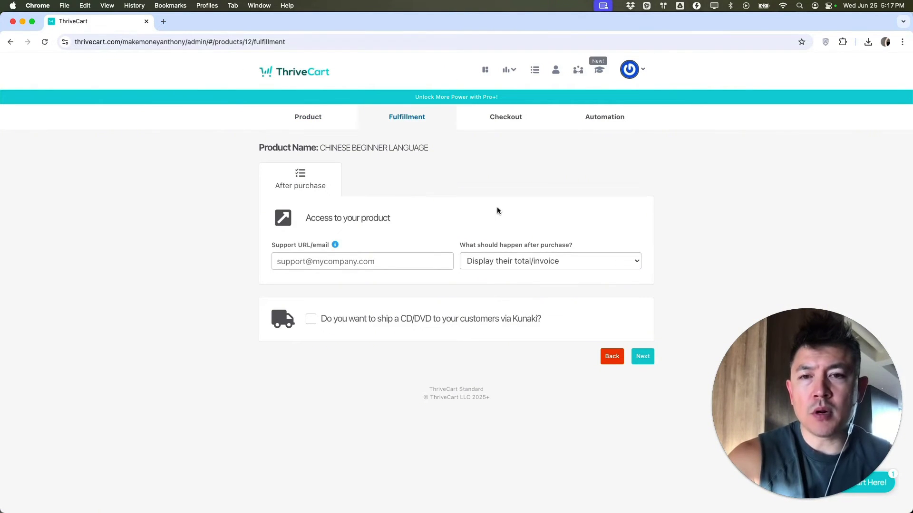
pyautogui.click(324, 266)
pyautogui.write('FA')
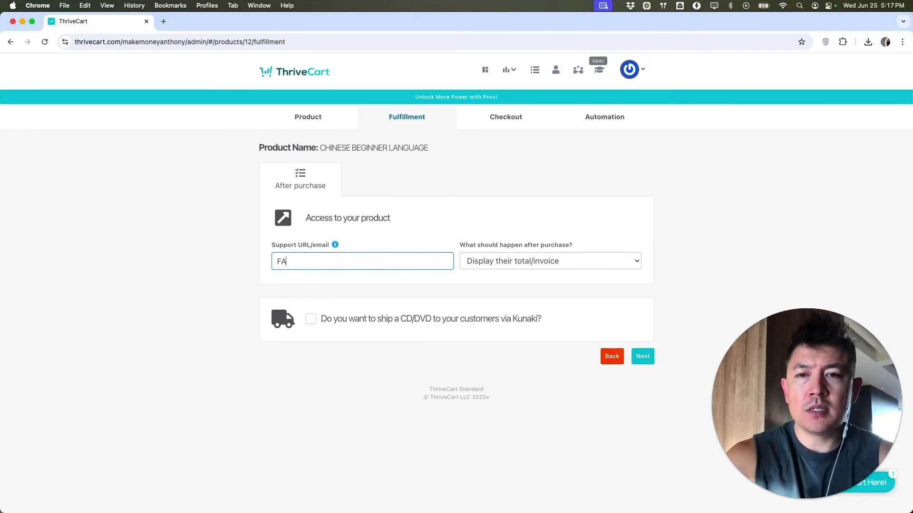
pyautogui.write('KEEMAIL@FAKEEMAIL.COM')
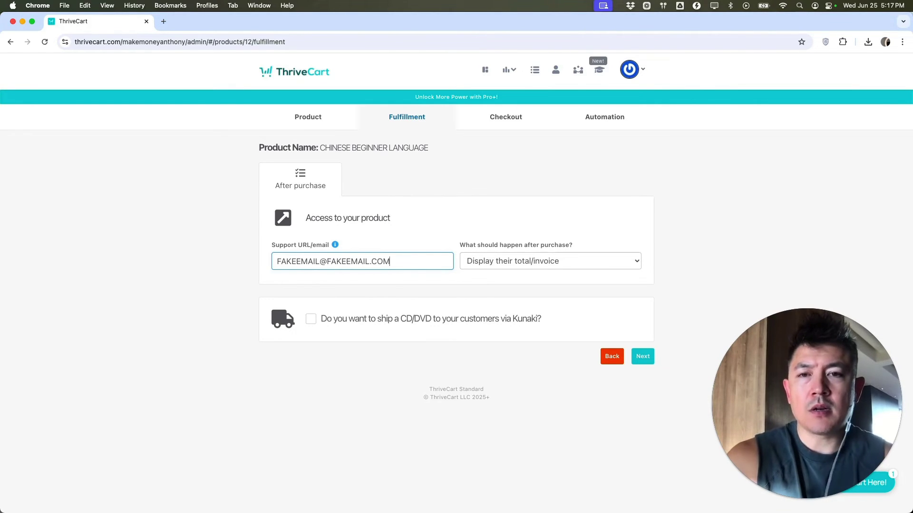
pyautogui.click(402, 226)
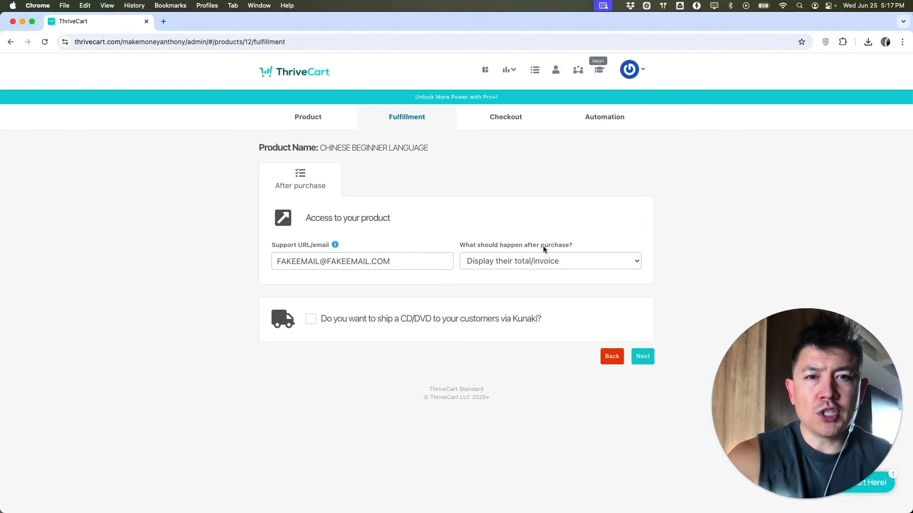
# Set the after-purchase action to Add them to my membership site, using ThriveCart Learn and the BEGINNER CHINESE LANGUAGE course.
pyautogui.click(524, 263)
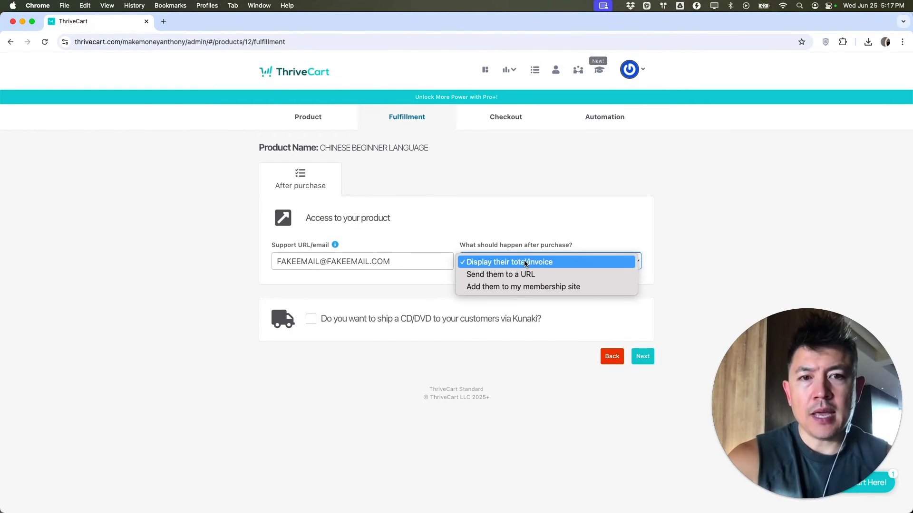
pyautogui.click(508, 288)
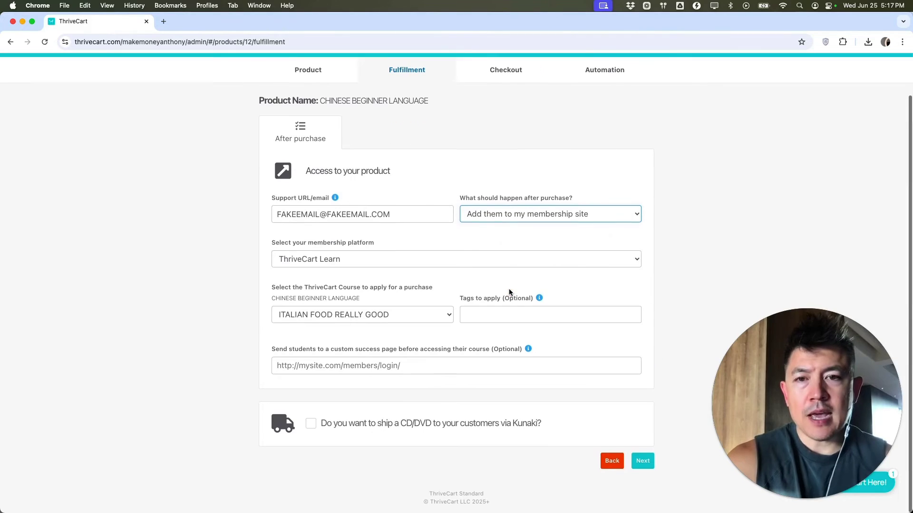
pyautogui.click(302, 260)
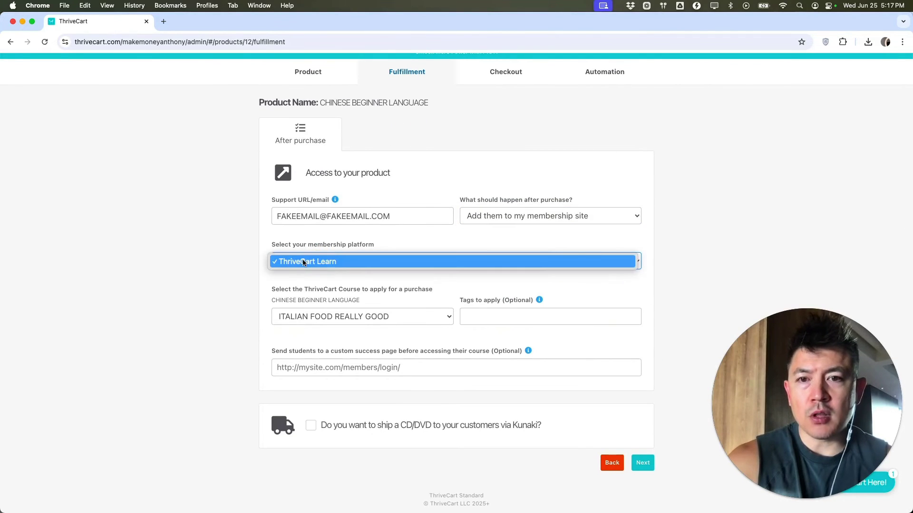
pyautogui.click(303, 262)
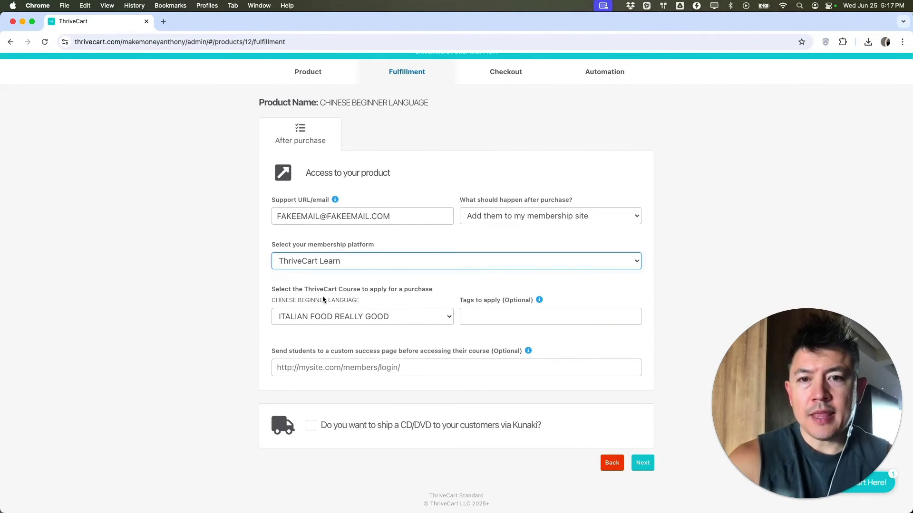
pyautogui.click(412, 316)
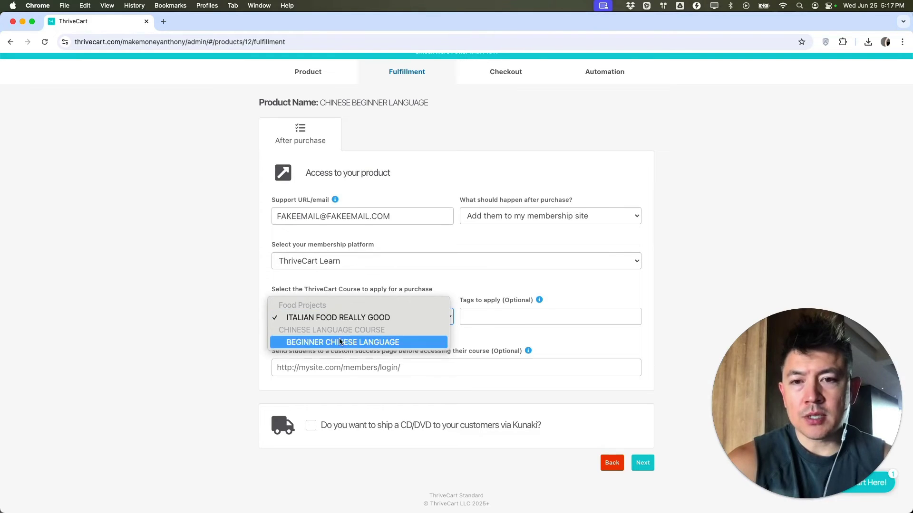
pyautogui.click(352, 343)
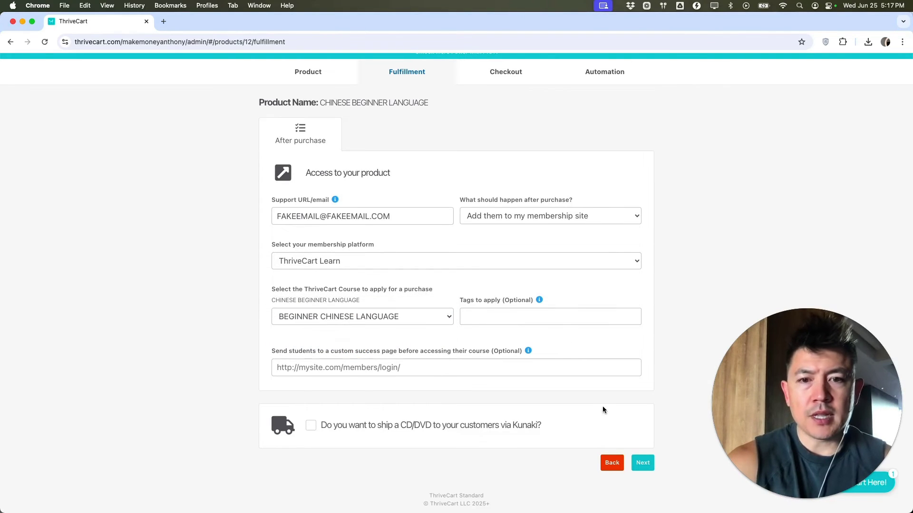
# Continue to the checkout design and select the light gallery template headed "Nam Autem Eos Aliquid Eos Nostrum Aperiam Debitis" with green bullet circles.
pyautogui.click(641, 463)
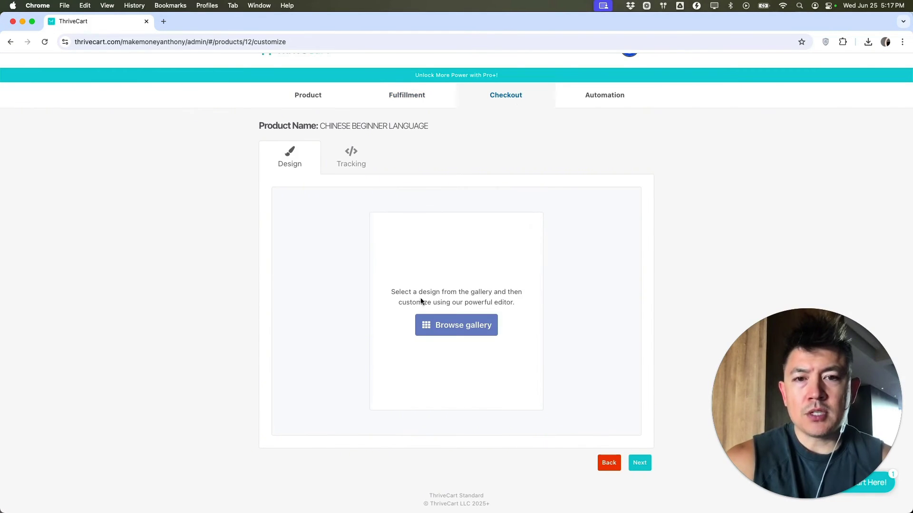
pyautogui.click(455, 328)
pyautogui.scroll(-5, 417, 269)
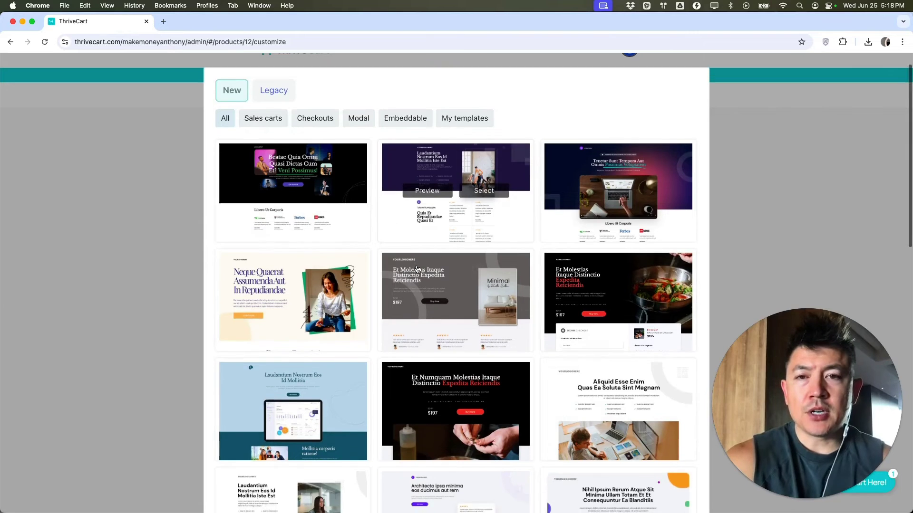
pyautogui.scroll(-2, 417, 269)
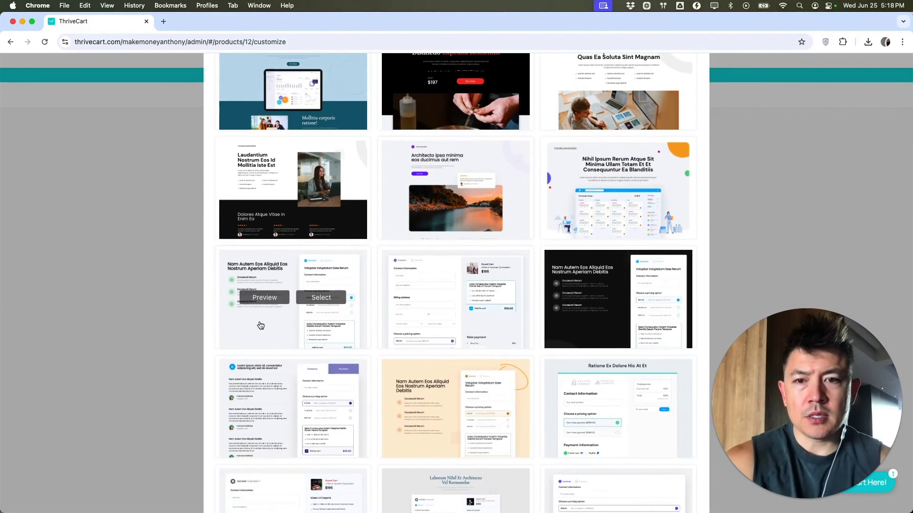
pyautogui.scroll(-2, 328, 299)
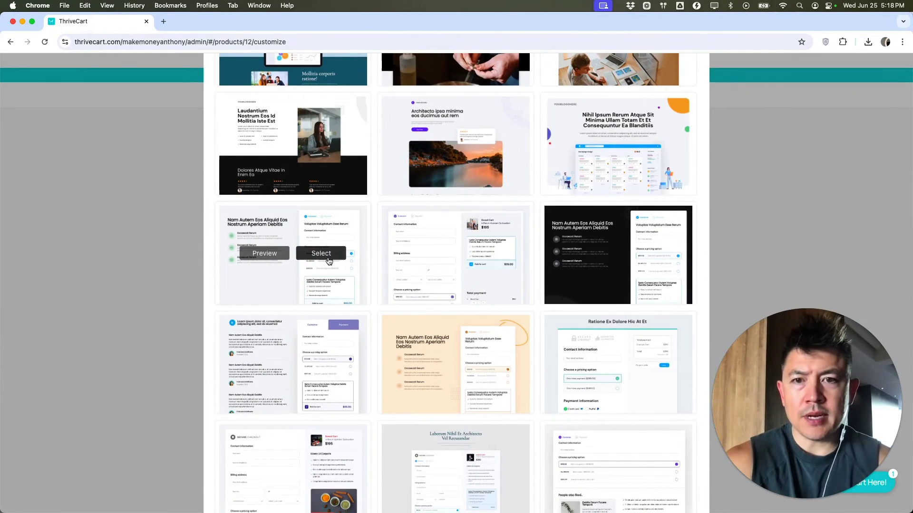
pyautogui.click(322, 255)
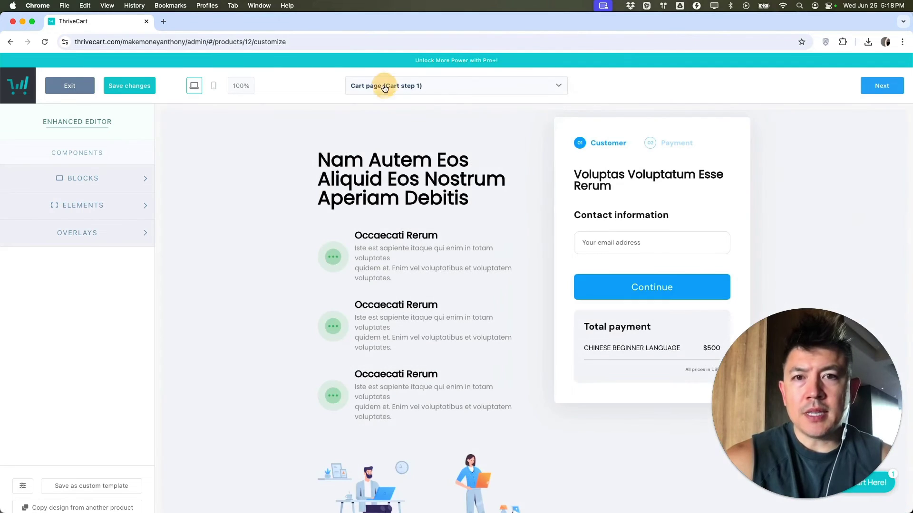
# Look through the template's Cart step 2 and Success page, and return to the cart page.
pyautogui.click(383, 87)
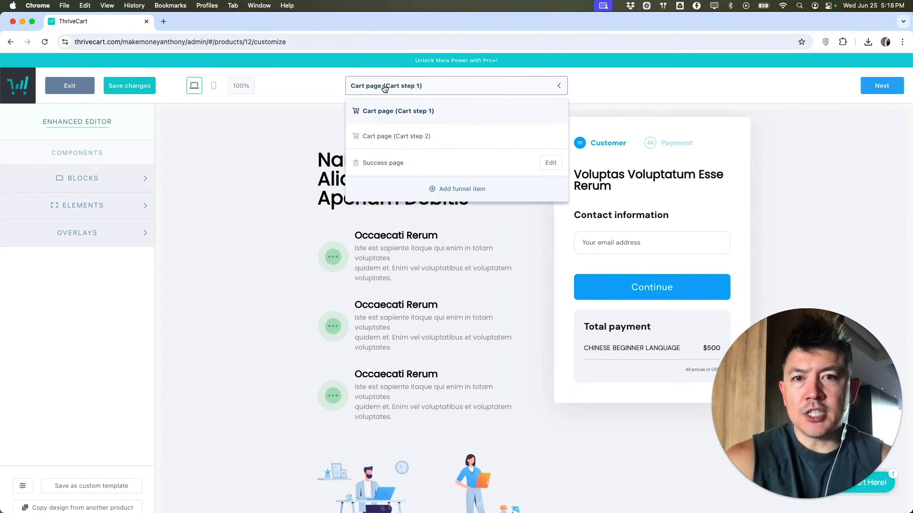
pyautogui.click(407, 142)
pyautogui.click(432, 85)
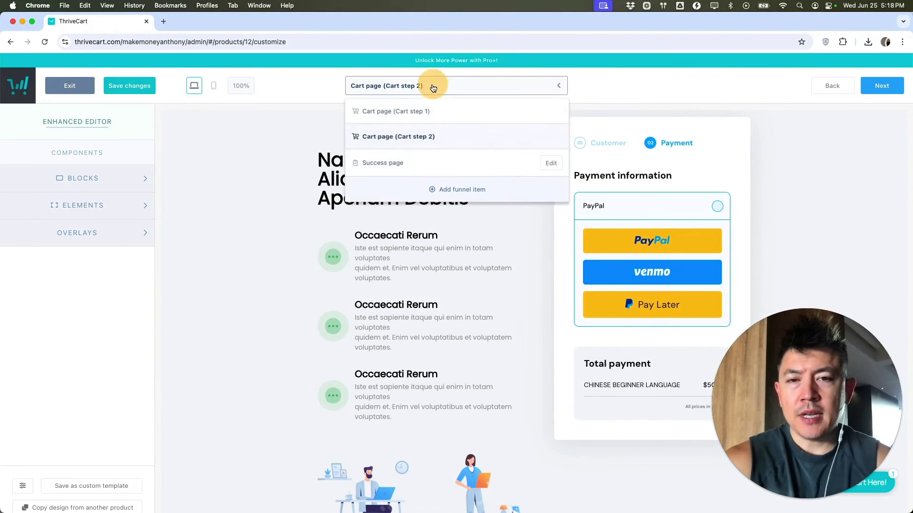
pyautogui.click(394, 164)
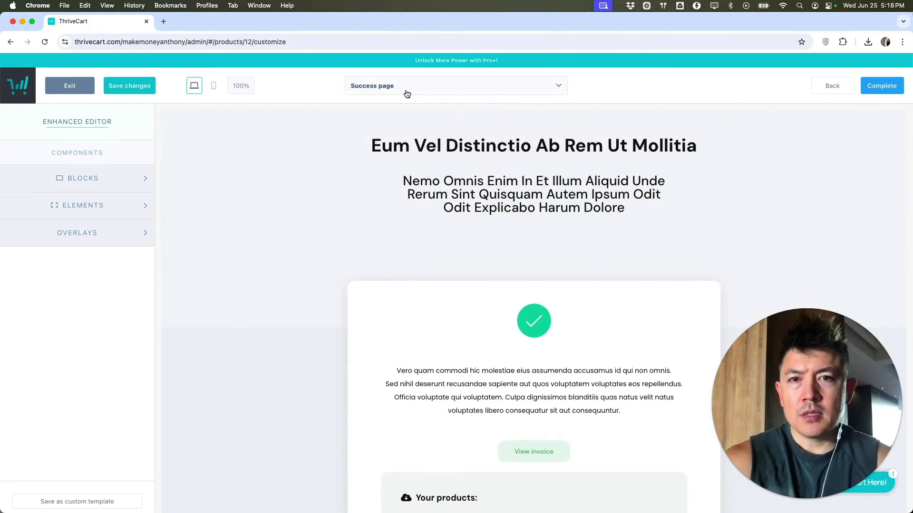
pyautogui.click(406, 91)
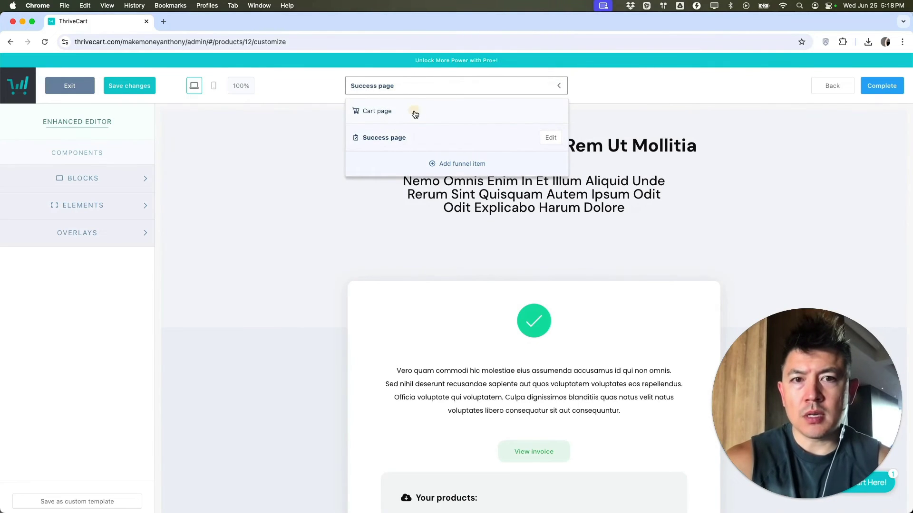
pyautogui.click(414, 110)
# Replace the cart page's main heading with "BUY MY DARN DIGITAL PRODUCT!".
pyautogui.click(462, 205)
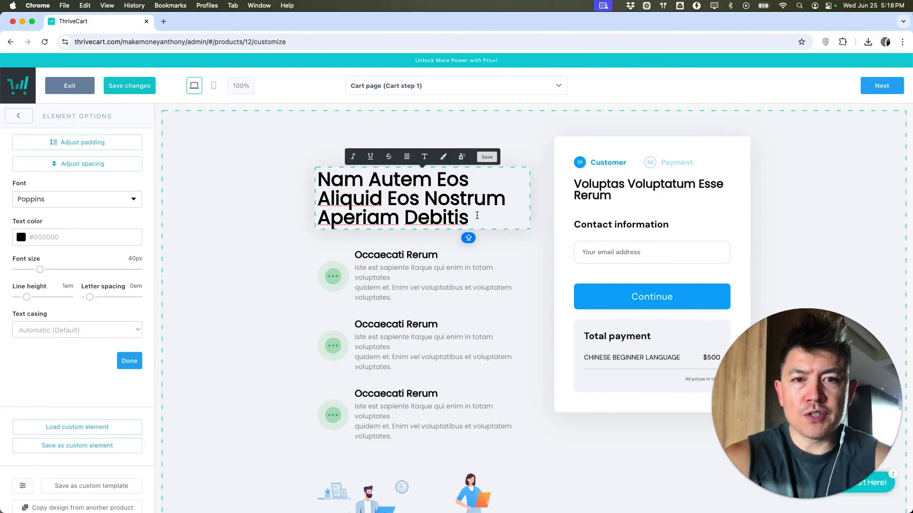
pyautogui.click(491, 219)
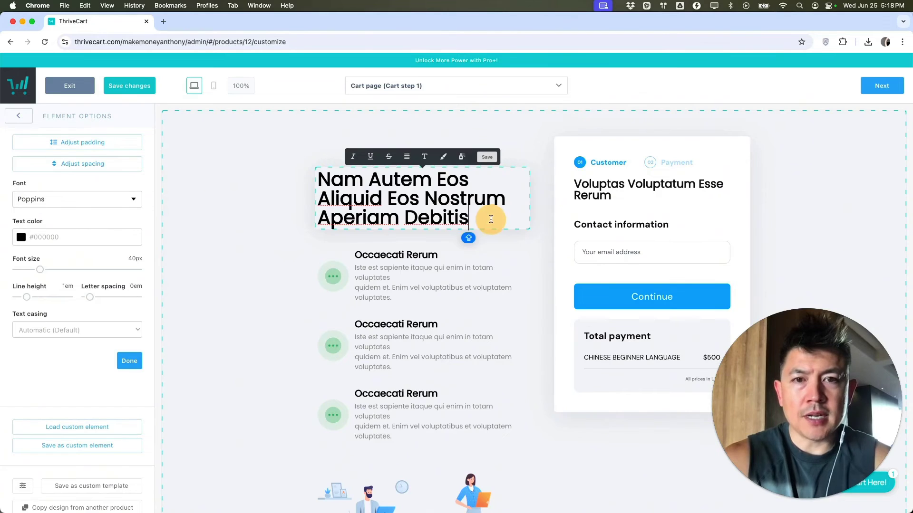
pyautogui.moveTo(491, 219); pyautogui.dragTo(330, 177)
pyautogui.click(305, 173)
pyautogui.tripleClick(352, 190)
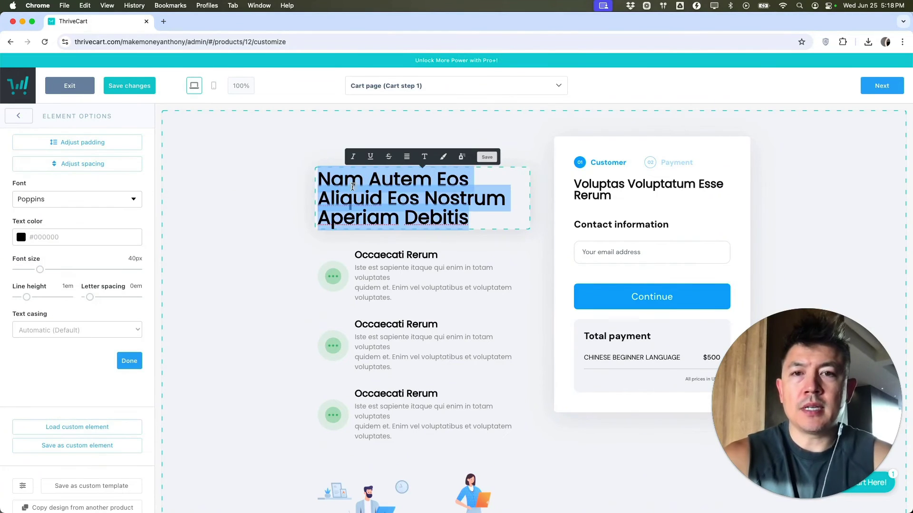
pyautogui.write('BUY MY DARN DIGITAL PRODUCT!')
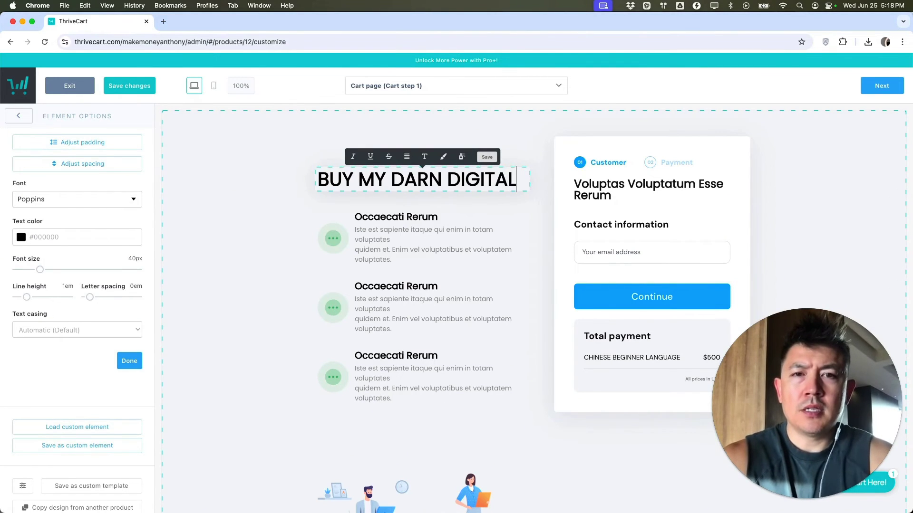
pyautogui.click(509, 113)
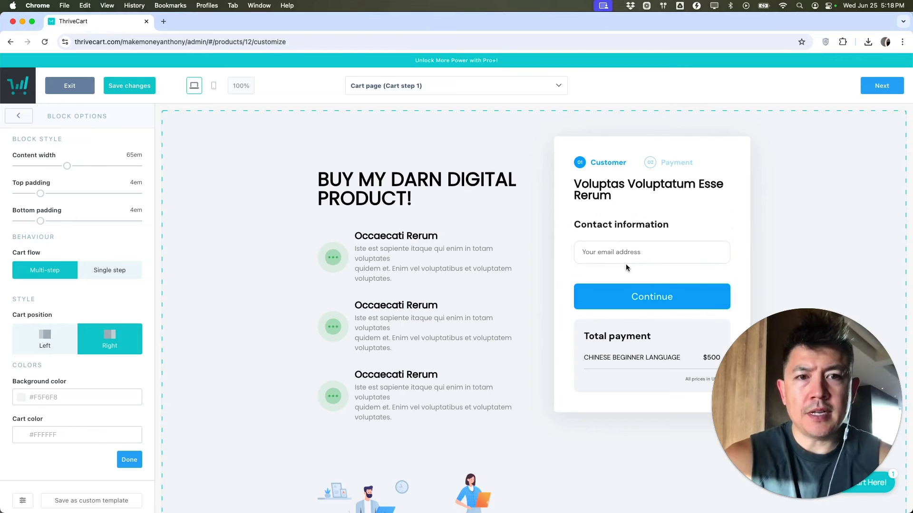
# Review the payment options and total payment section on Cart step 2.
pyautogui.click(449, 86)
pyautogui.click(409, 136)
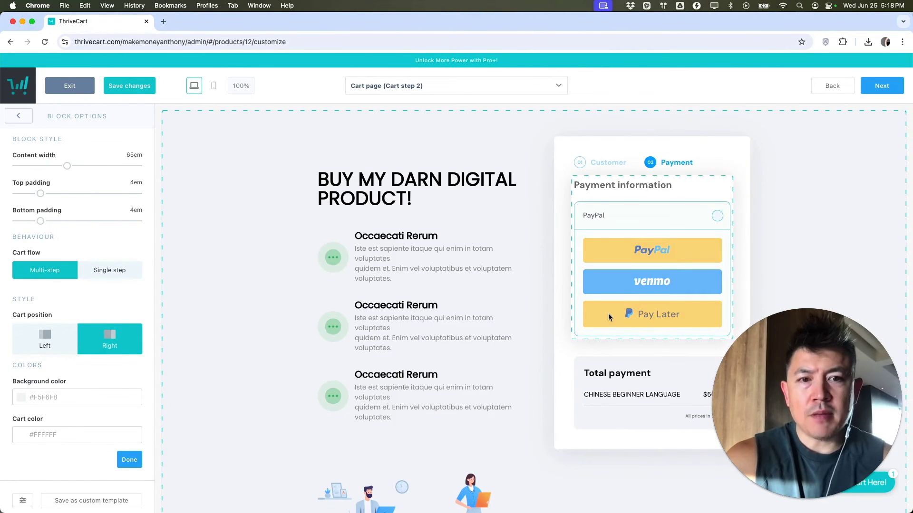
pyautogui.scroll(-3, 631, 314)
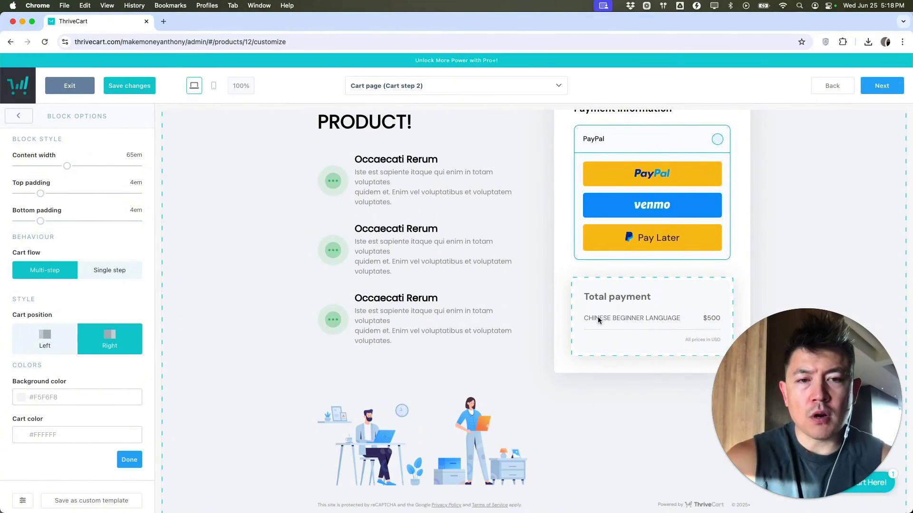
pyautogui.scroll(3, 643, 327)
# Replace the success page's main heading with "THANK YOU FOR THE MONEY!" and complete the checkout design.
pyautogui.click(438, 85)
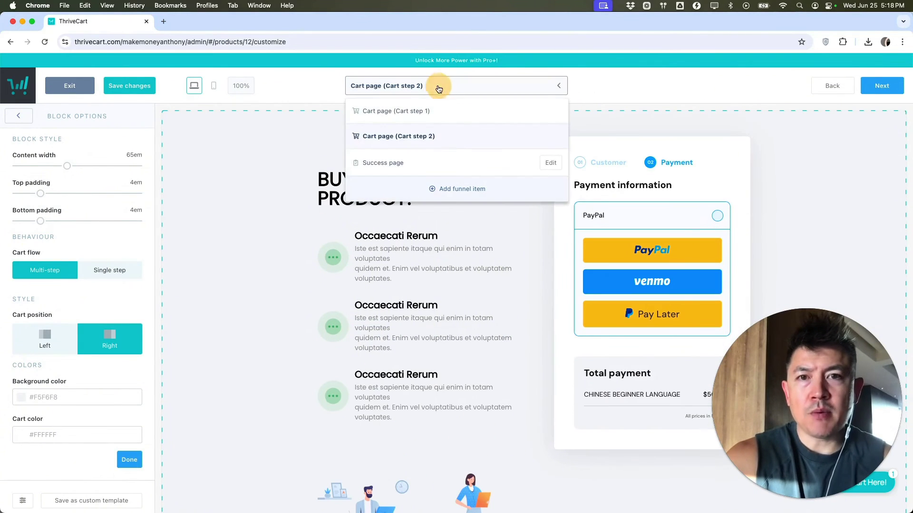
pyautogui.click(374, 162)
pyautogui.scroll(-3, 540, 258)
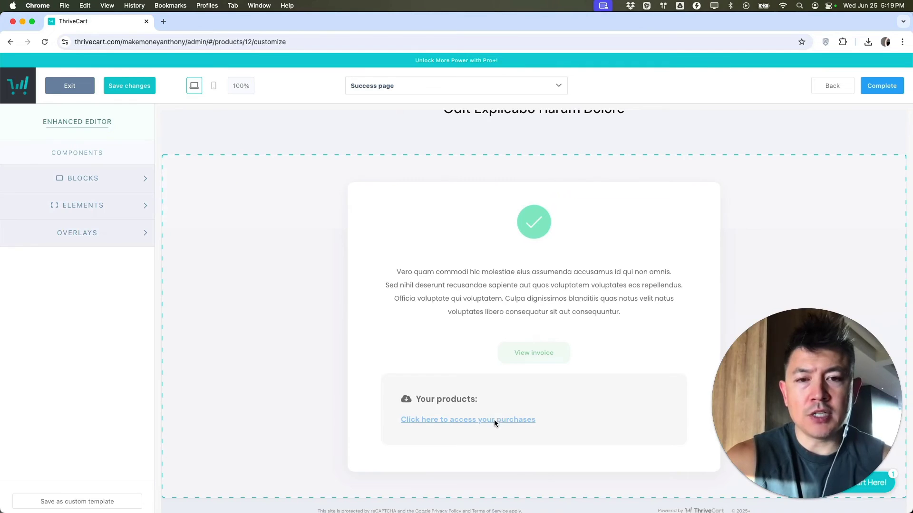
pyautogui.scroll(2, 495, 420)
pyautogui.click(467, 122)
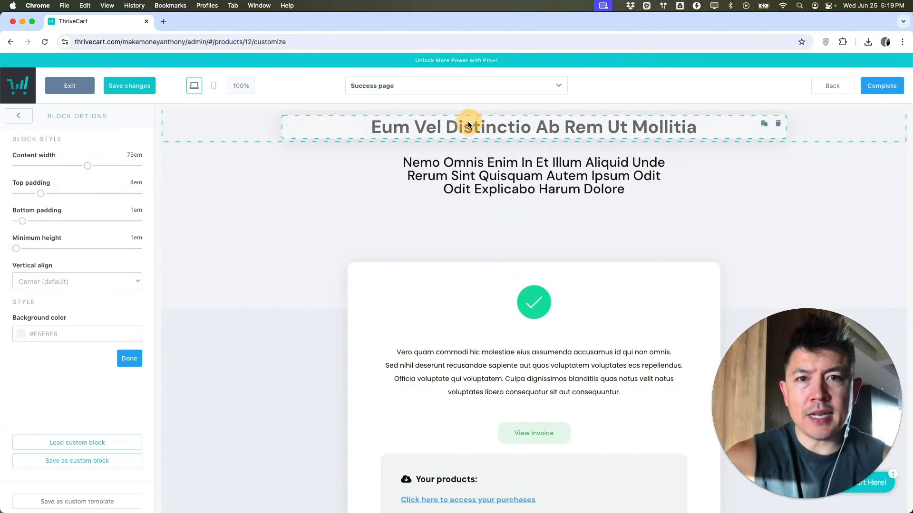
pyautogui.tripleClick(461, 126)
pyautogui.write('THANK YOU FOR')
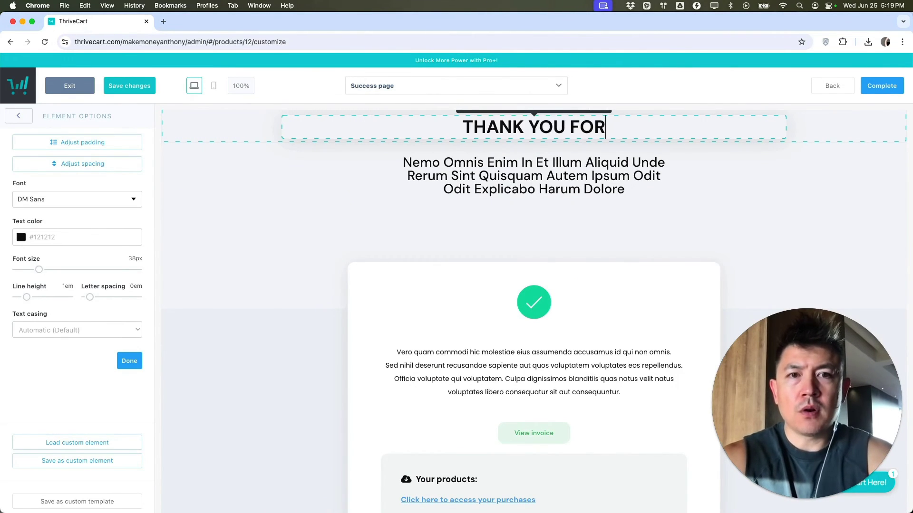
pyautogui.write(' THE MONEY!')
pyautogui.click(638, 163)
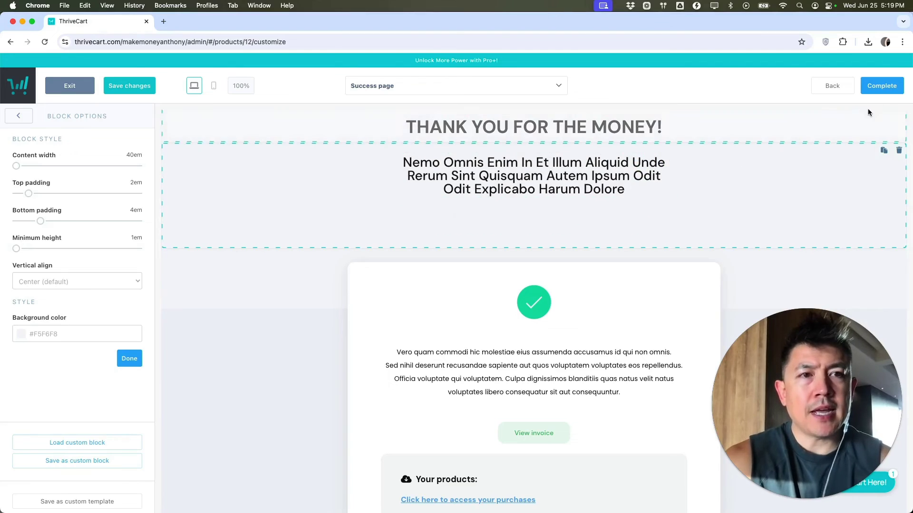
pyautogui.click(882, 87)
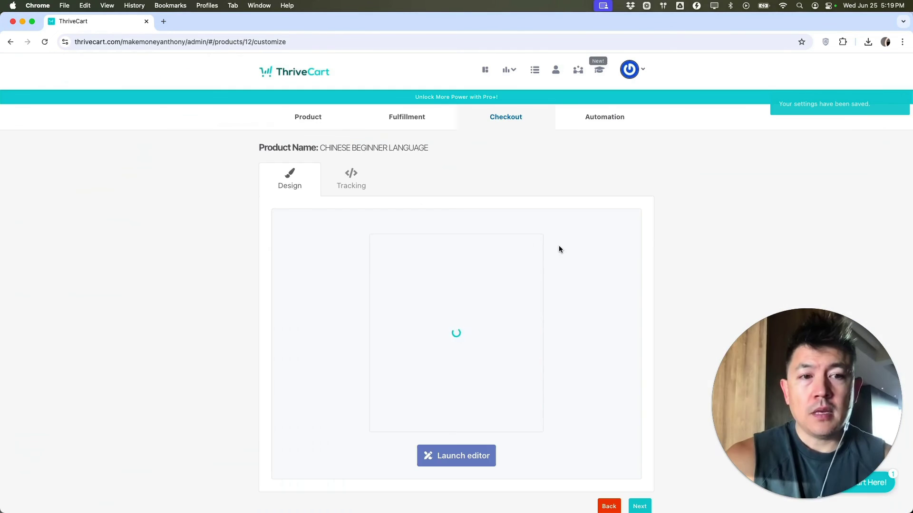
# Review the tracking services, leave tracking and automation rules unset, and save the product to get its checkout URL.
pyautogui.click(356, 182)
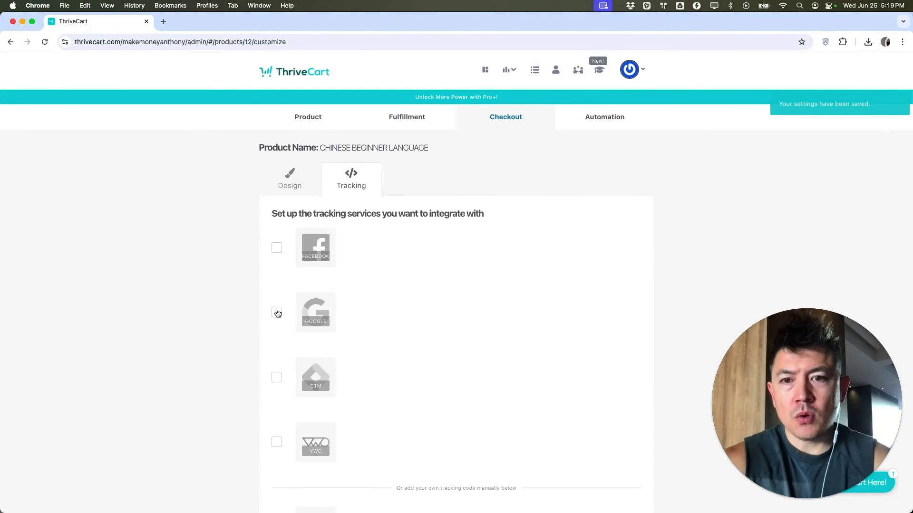
pyautogui.scroll(-5, 452, 301)
pyautogui.click(639, 461)
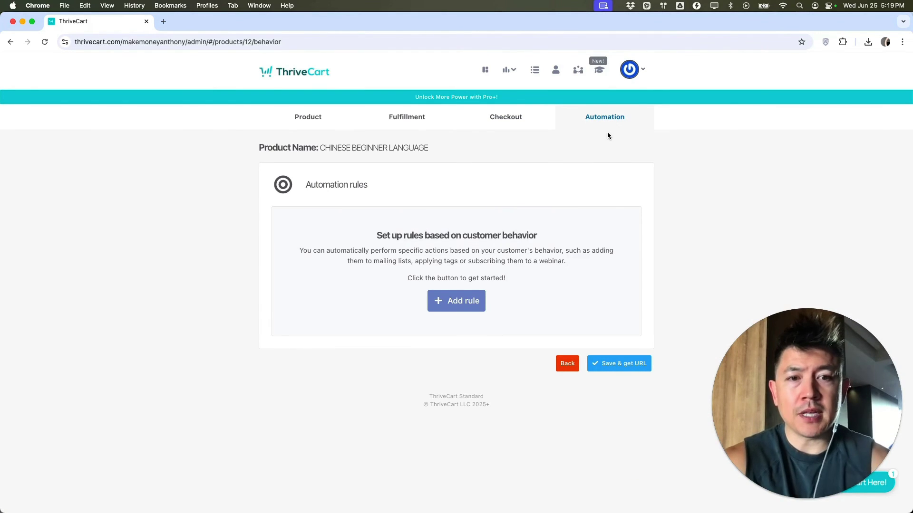
pyautogui.click(624, 364)
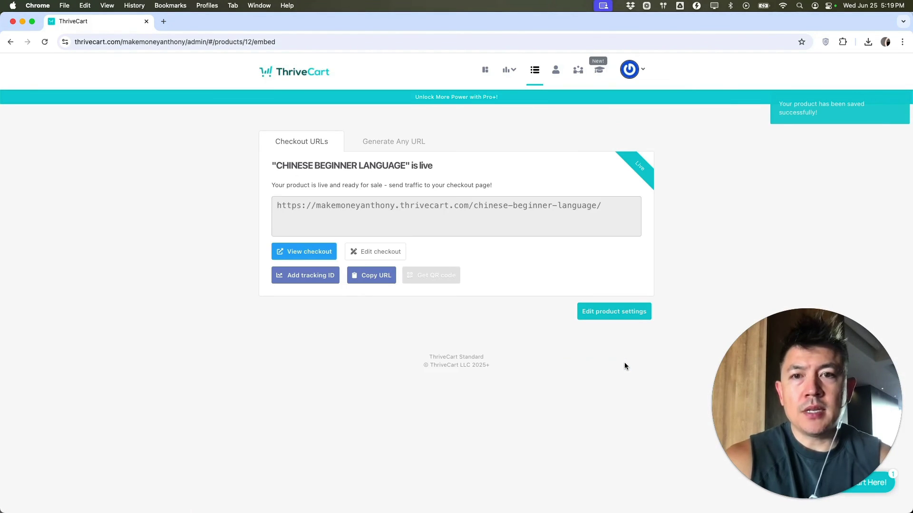
# Select the product's checkout URL, open the live checkout page and check the price under Total payment.
pyautogui.click(402, 208)
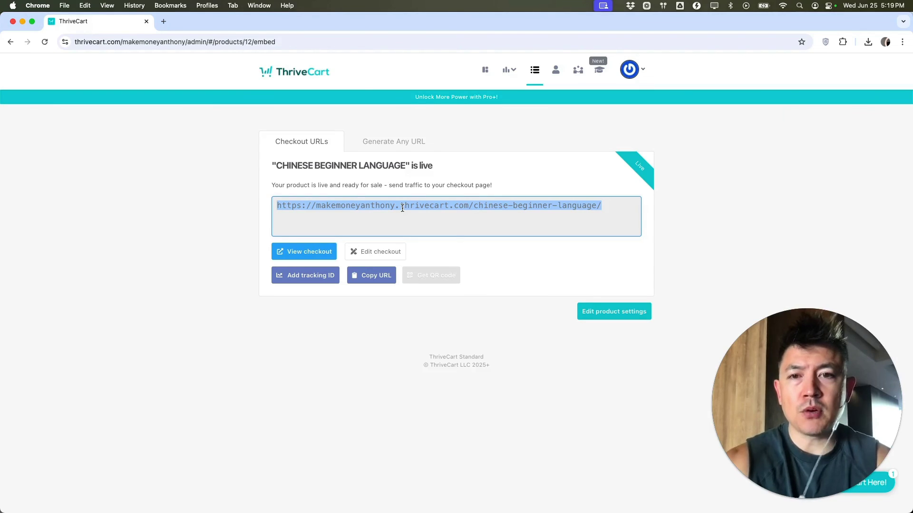
pyautogui.click(308, 253)
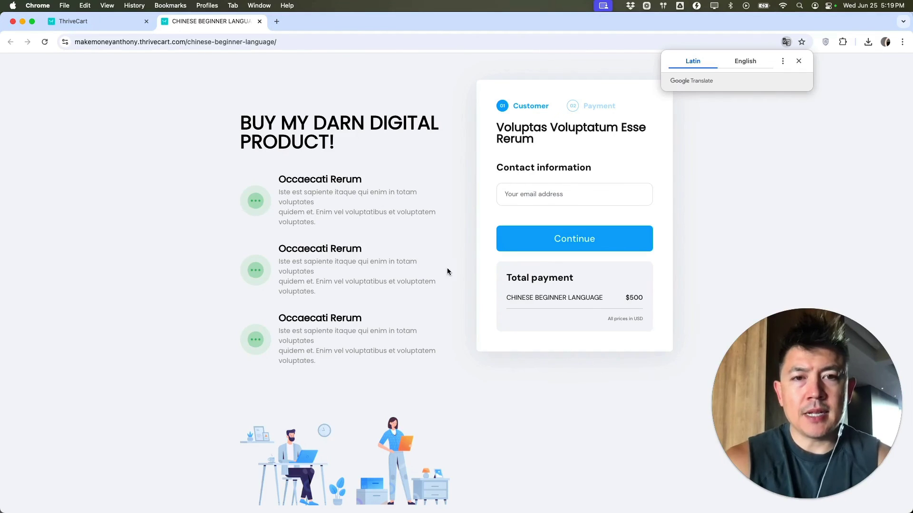
pyautogui.doubleClick(633, 298)
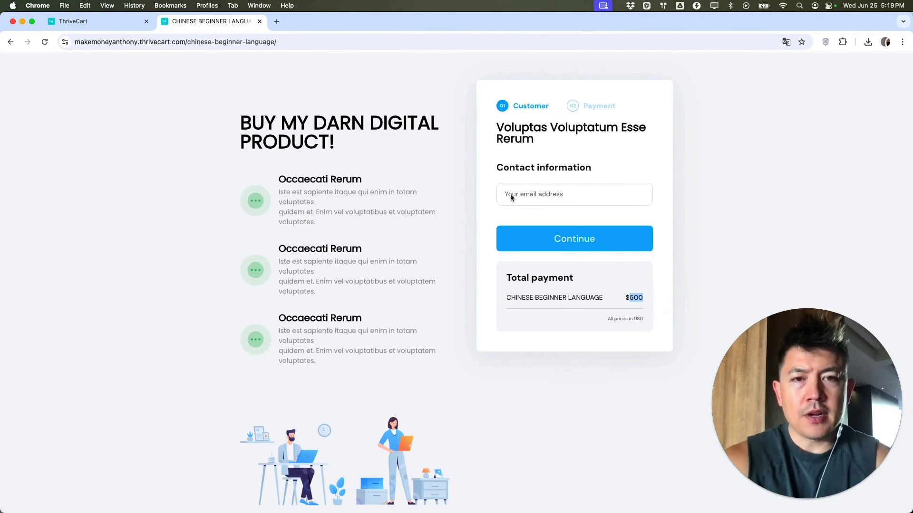